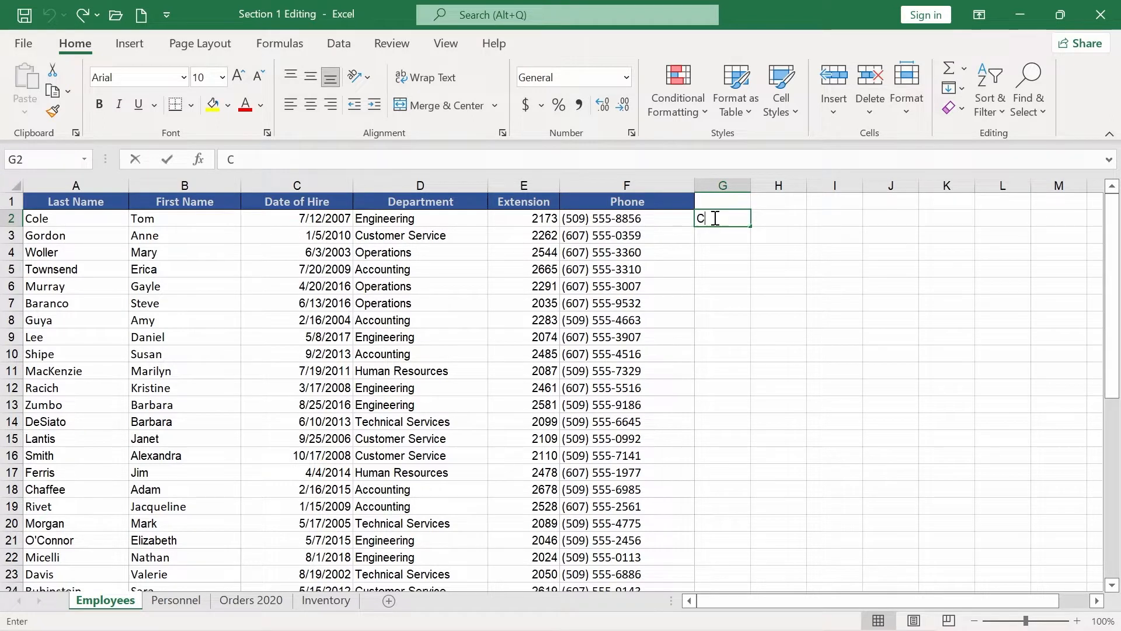
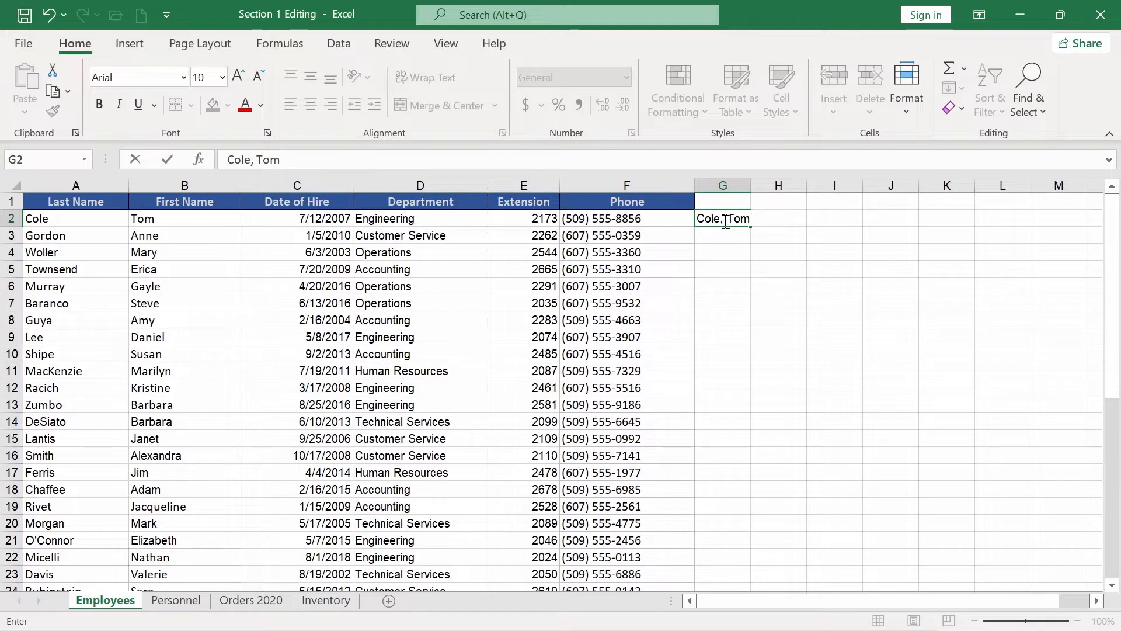
{"action": "key", "text": "Return"}
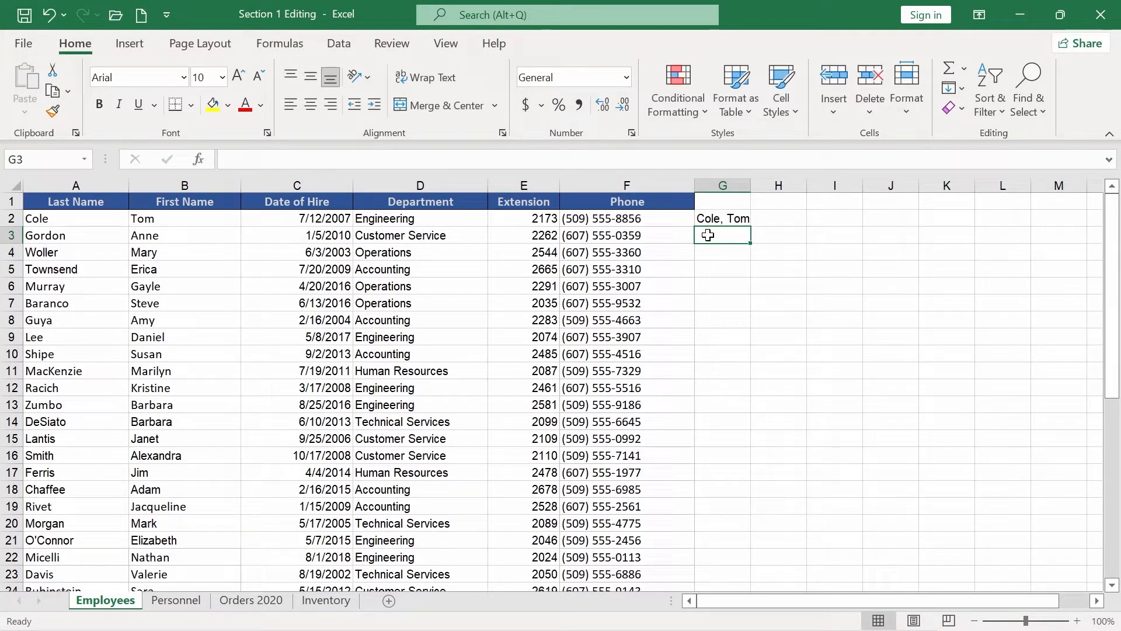
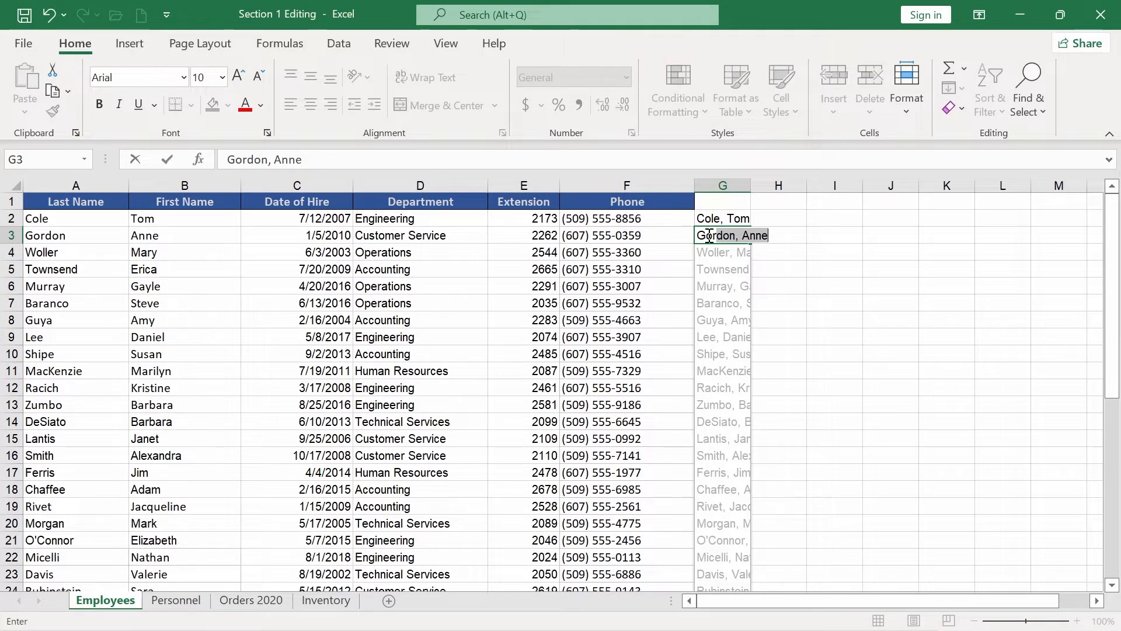
{"action": "key", "text": "Return"}
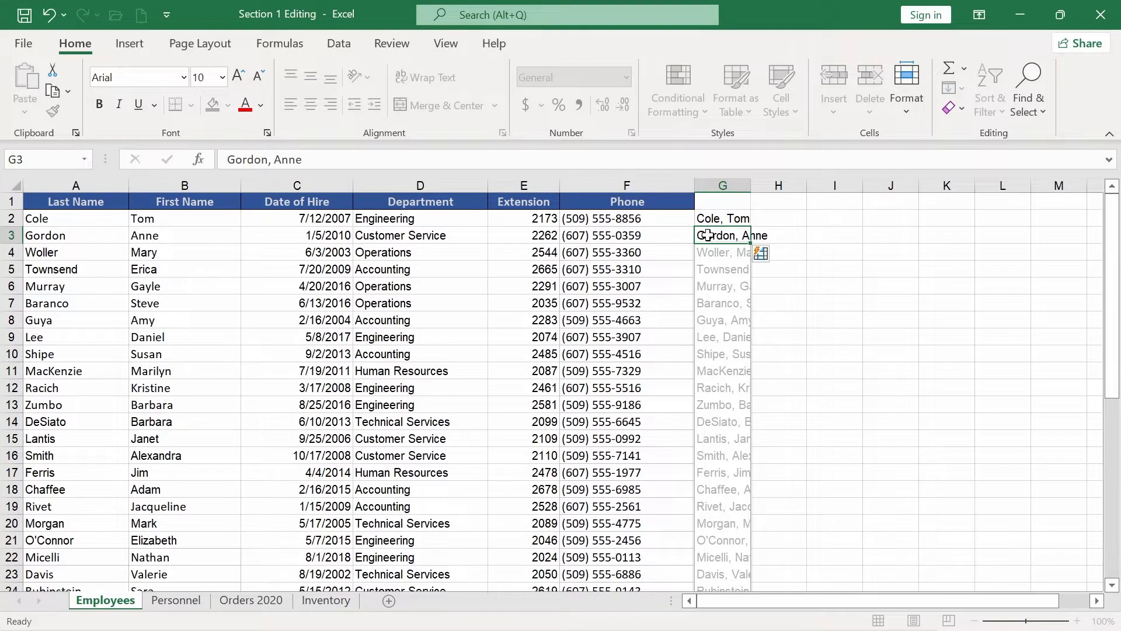
Widen column G to fit the names and head it 'Full Name'.
{"action": "double_click", "coordinate": [748, 185]}
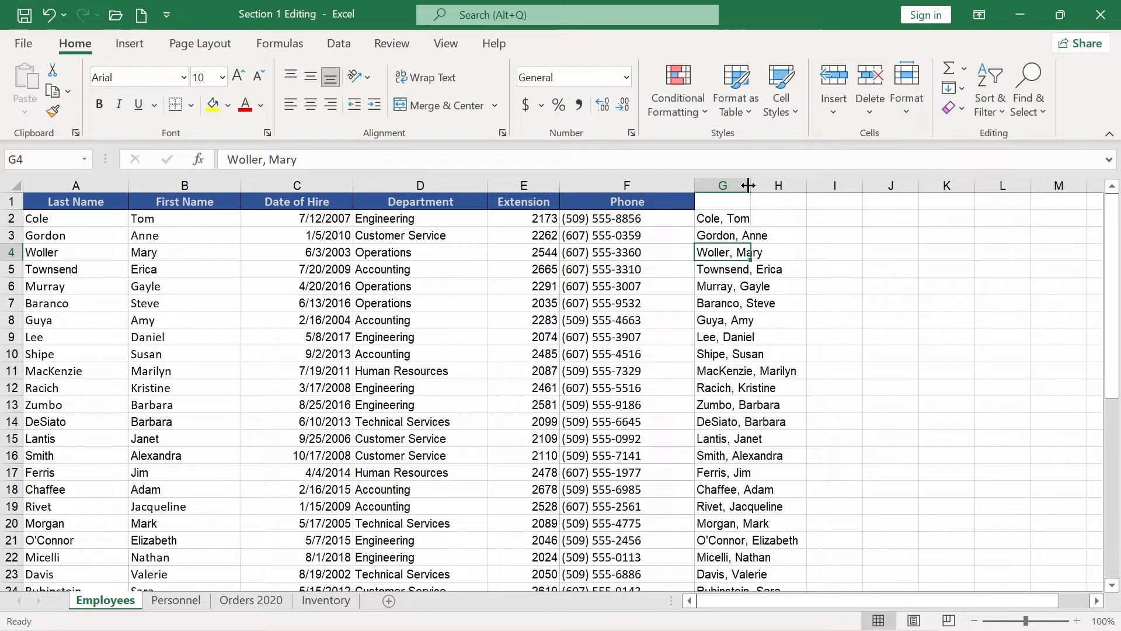
{"action": "double_click", "coordinate": [748, 185]}
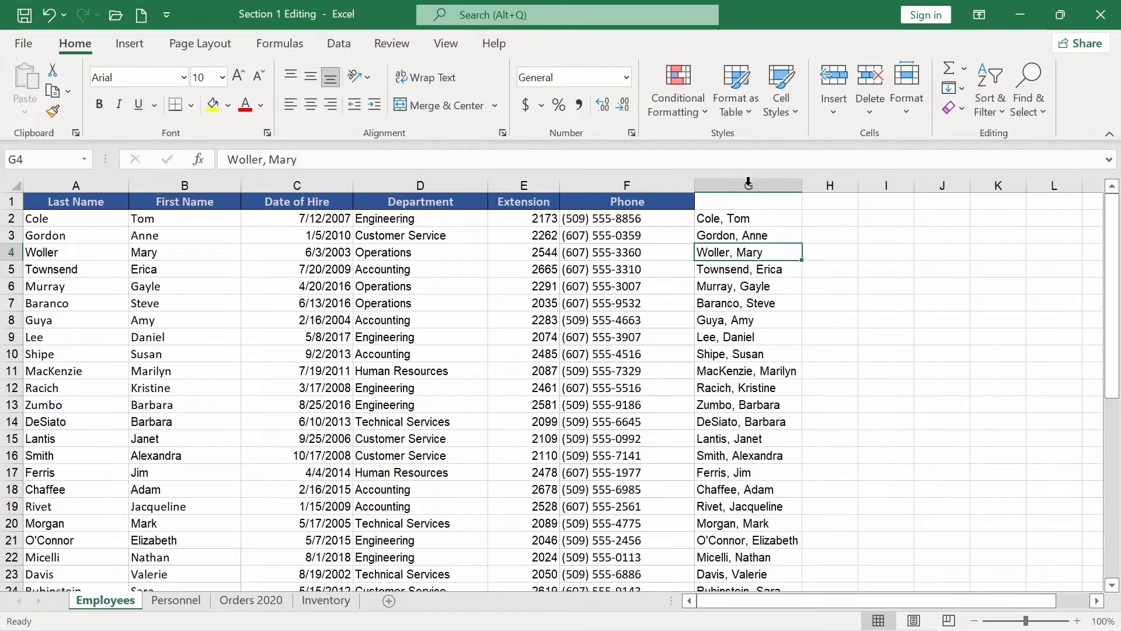
{"action": "left_click", "coordinate": [743, 200]}
{"action": "type", "text": "Full Name"}
{"action": "key", "text": "Return"}
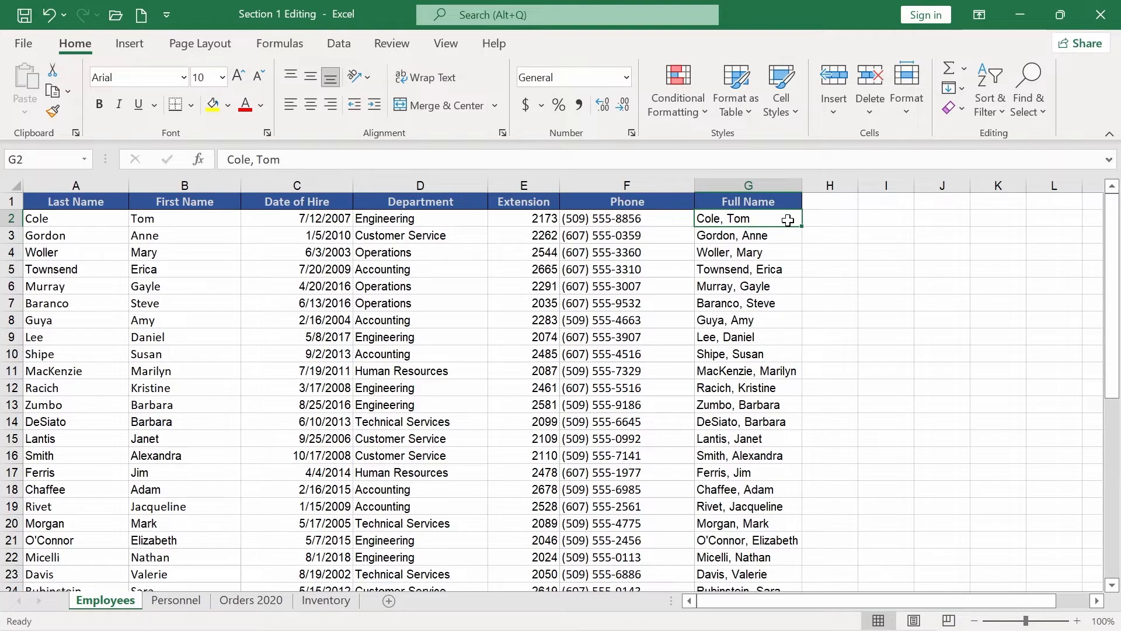
{"action": "left_click", "coordinate": [823, 217]}
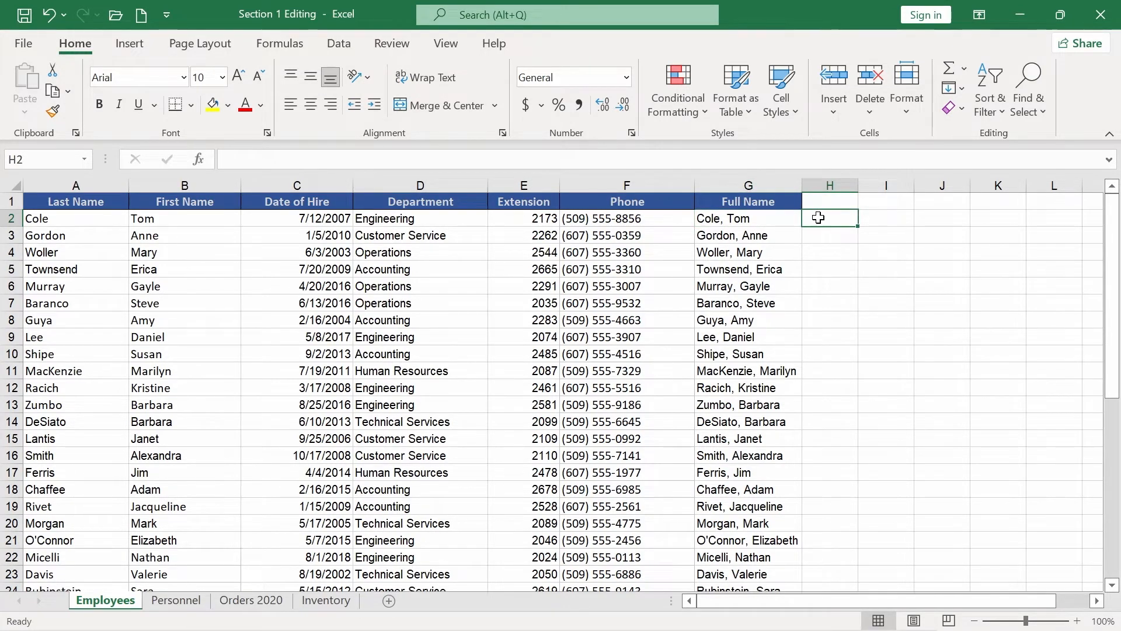
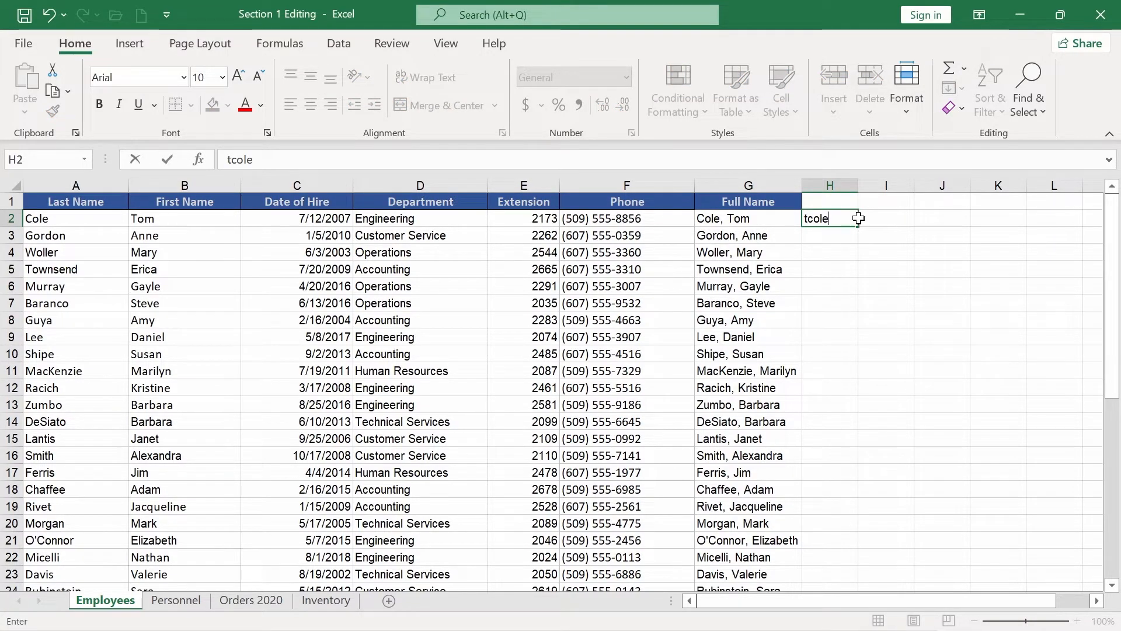
{"action": "key", "text": "Return"}
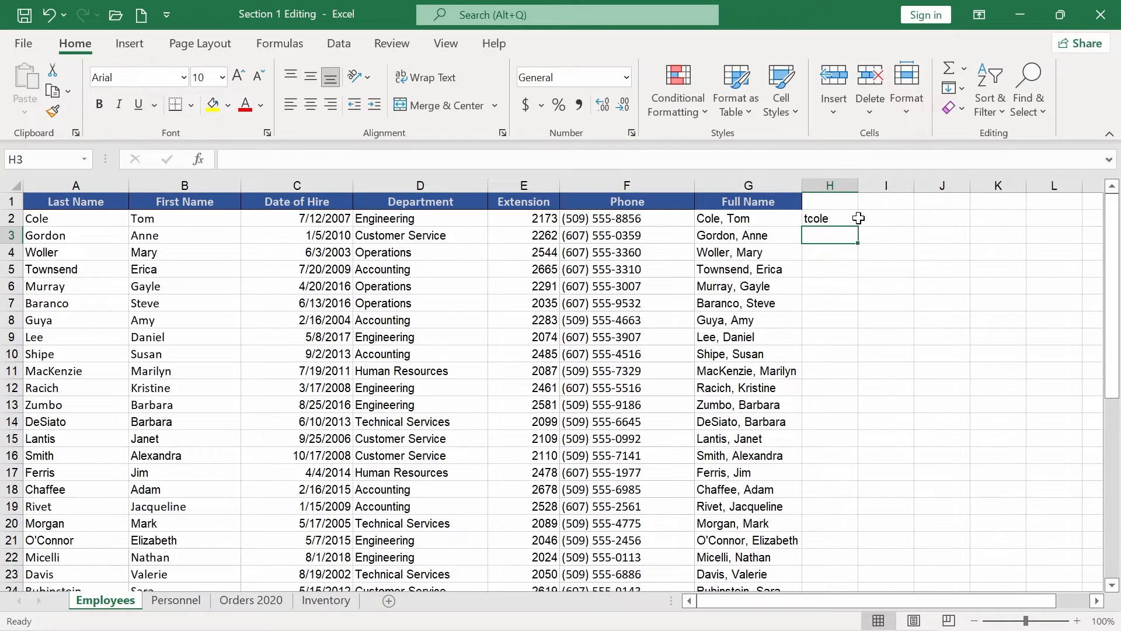
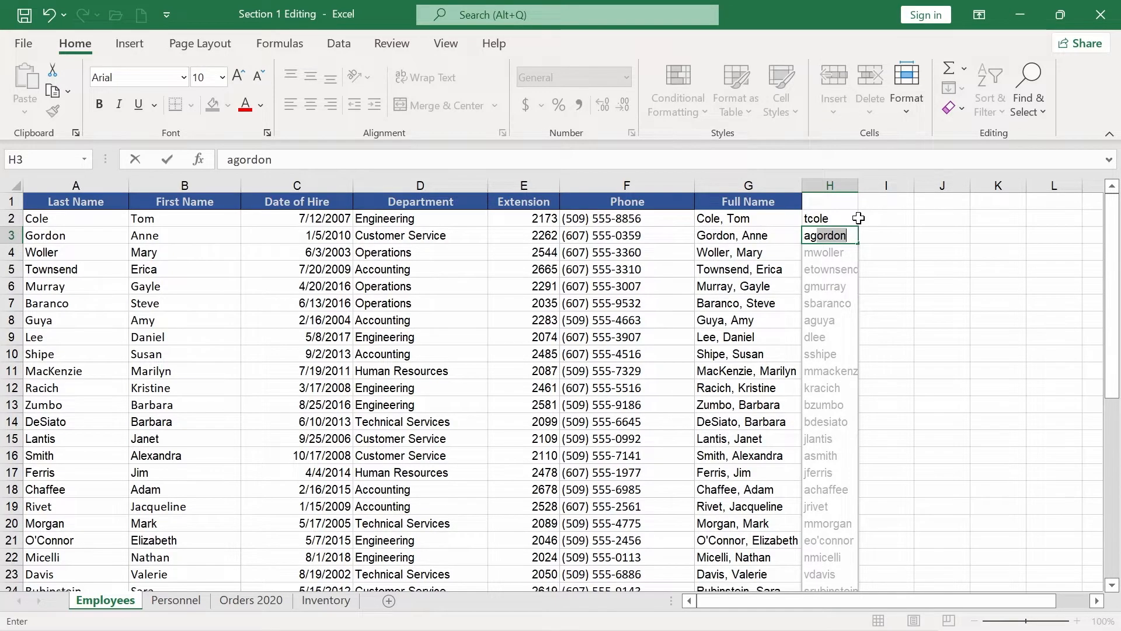
{"action": "key", "text": "Return"}
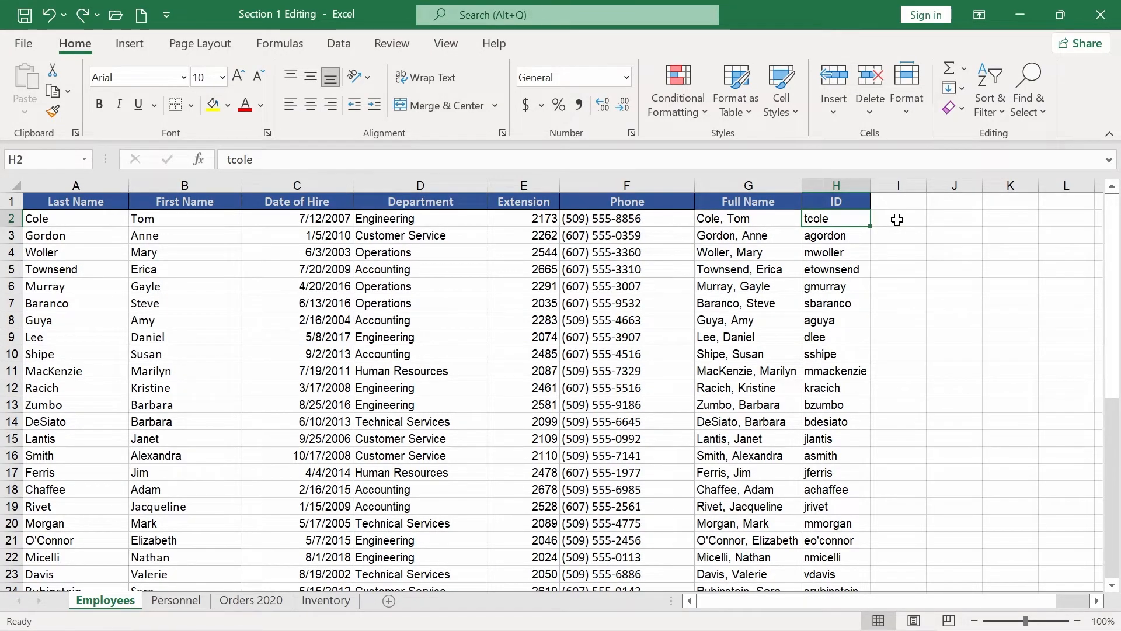
{"action": "left_click", "coordinate": [898, 220]}
{"action": "key", "text": "Return"}
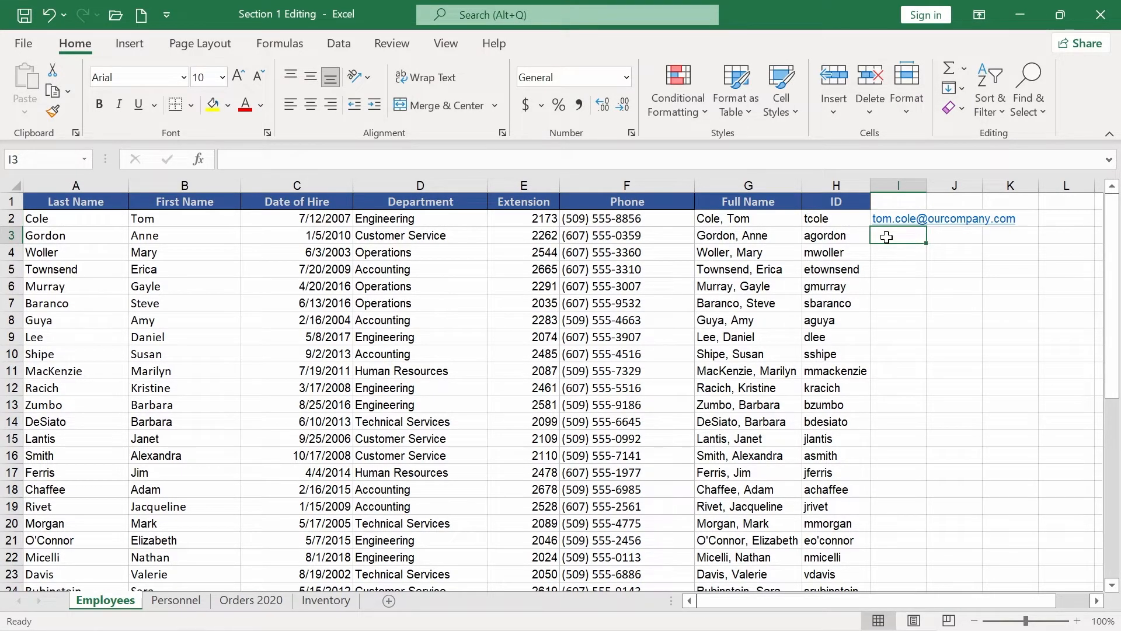
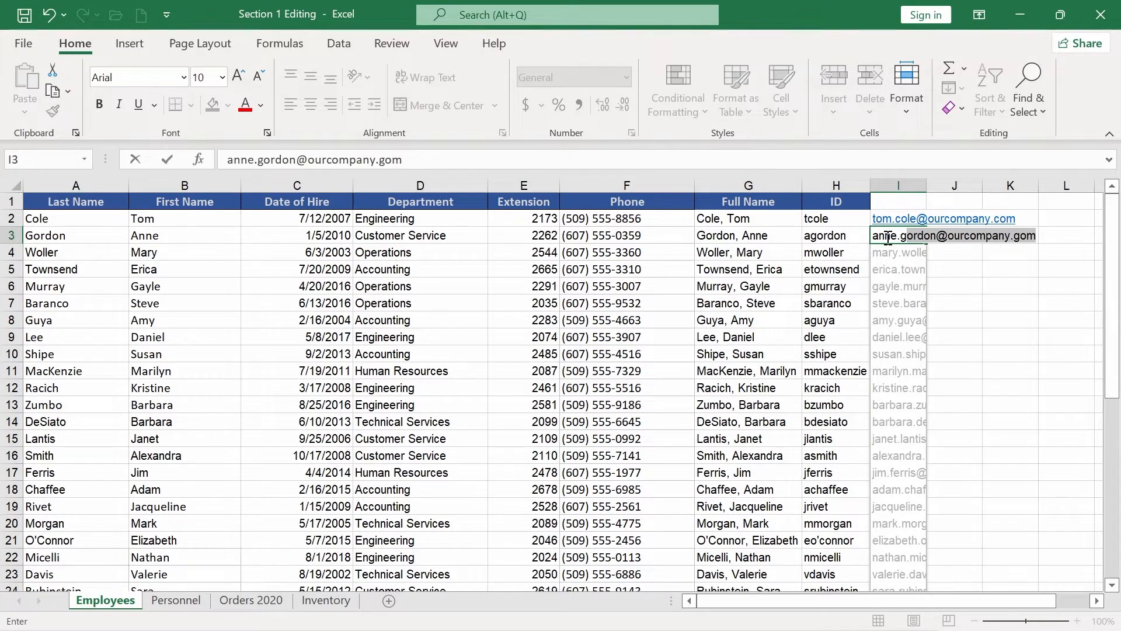
{"action": "key", "text": "Return"}
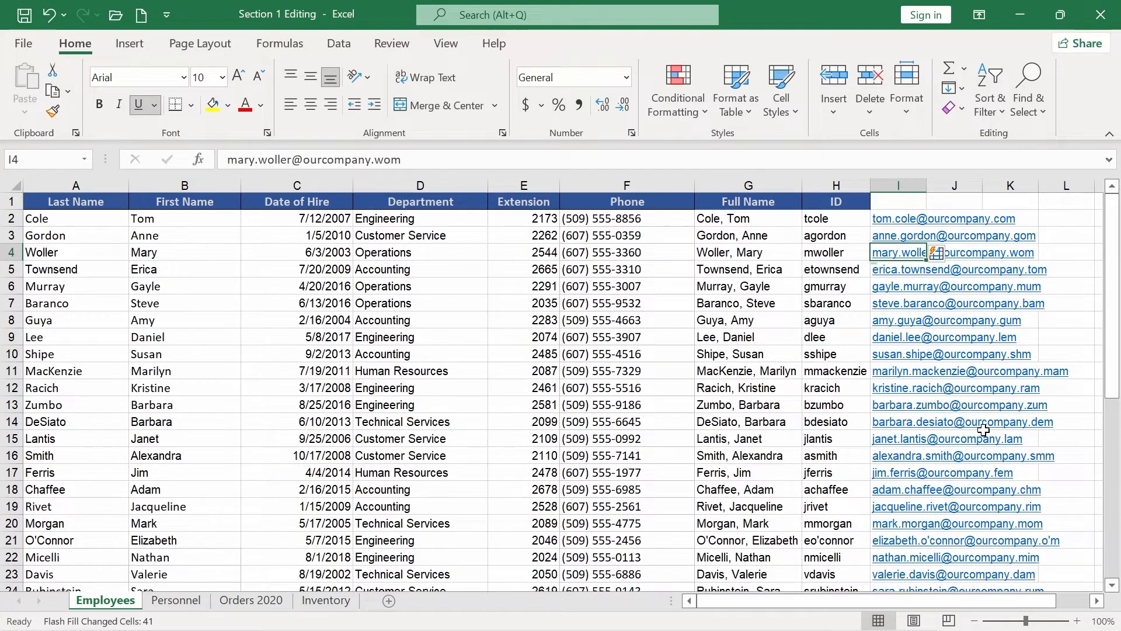
Correct the second address's 'gom' ending to 'com' so Flash Fill refills every e-mail correctly.
{"action": "left_click", "coordinate": [881, 231]}
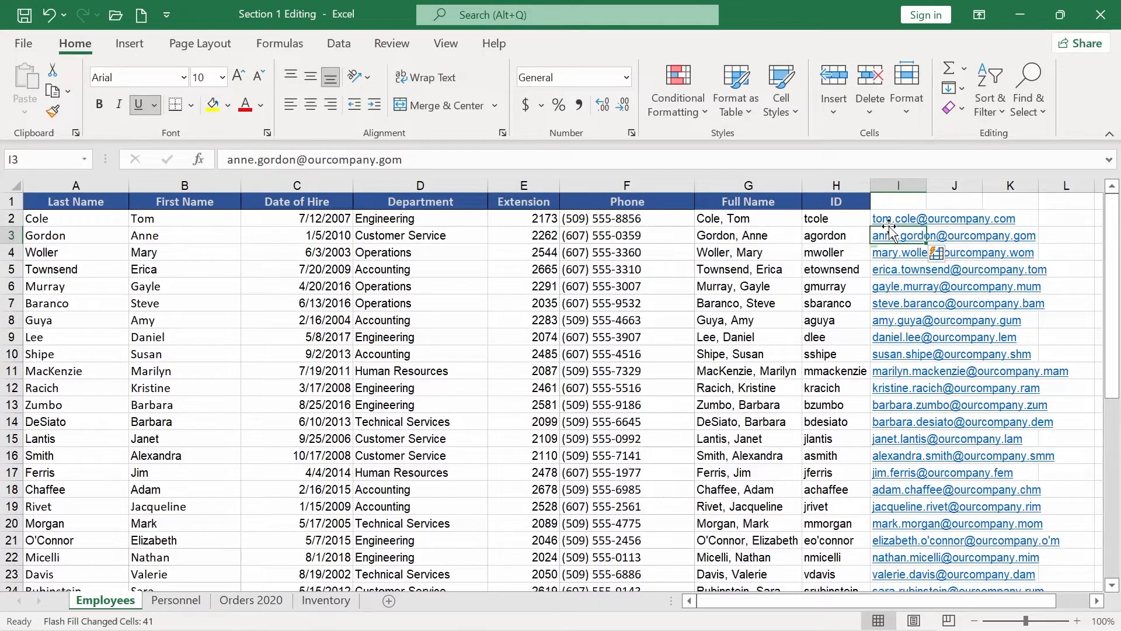
{"action": "left_click", "coordinate": [390, 159]}
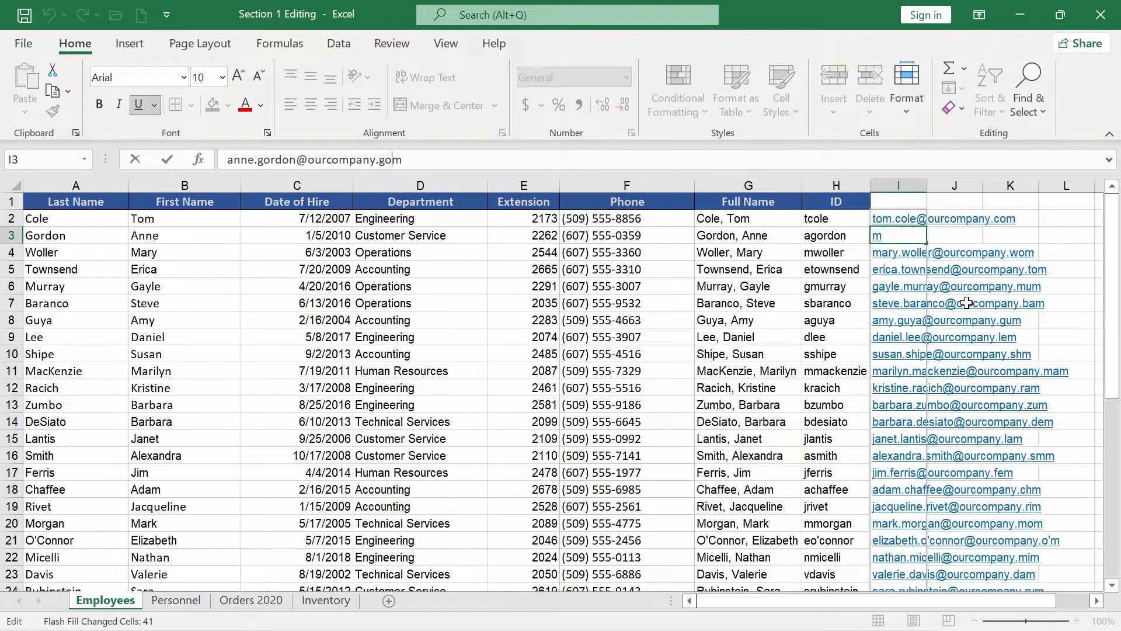
{"action": "key", "text": "BackSpace"}
{"action": "type", "text": "c"}
{"action": "key", "text": "Return"}
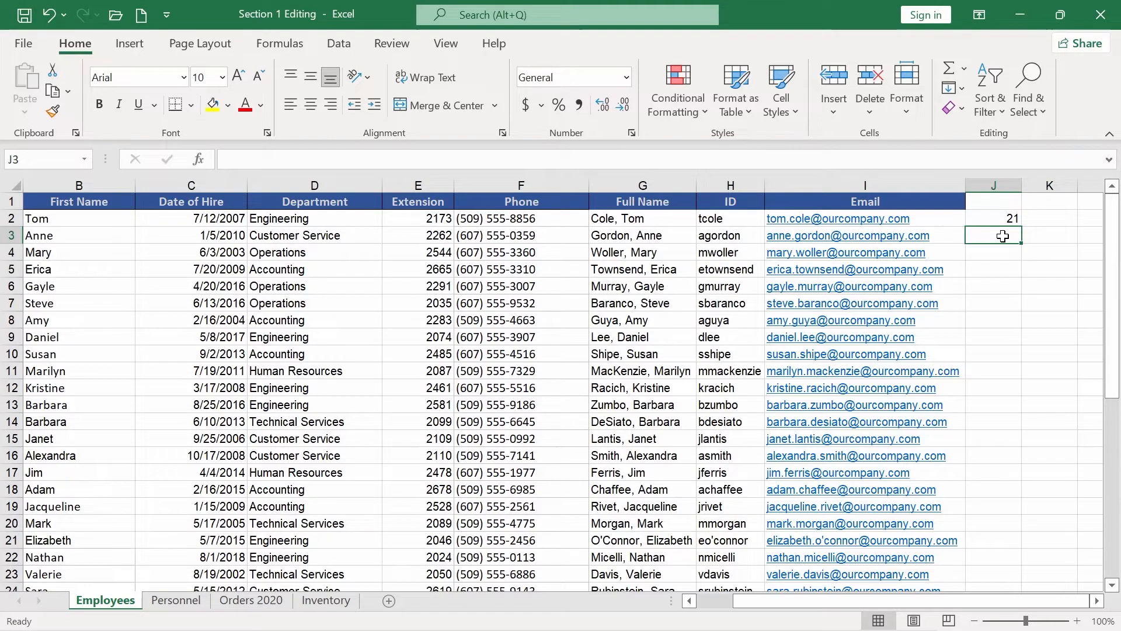
Enter the trial building number 22 in J3 and begin another entry in J4.
{"action": "type", "text": "22"}
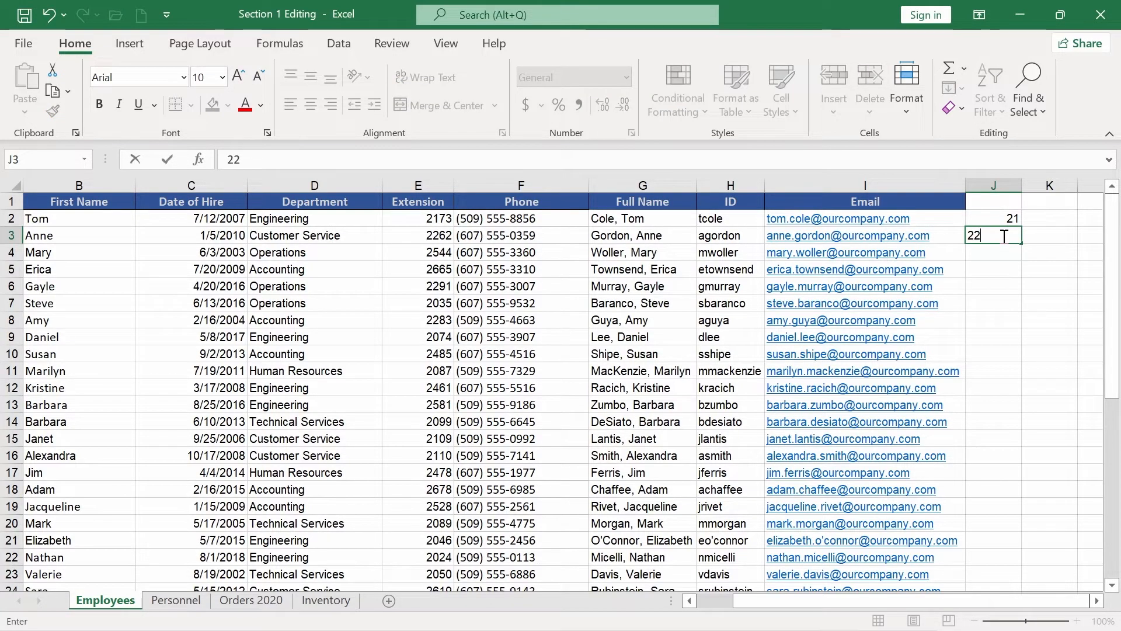
{"action": "key", "text": "ctrl+Return"}
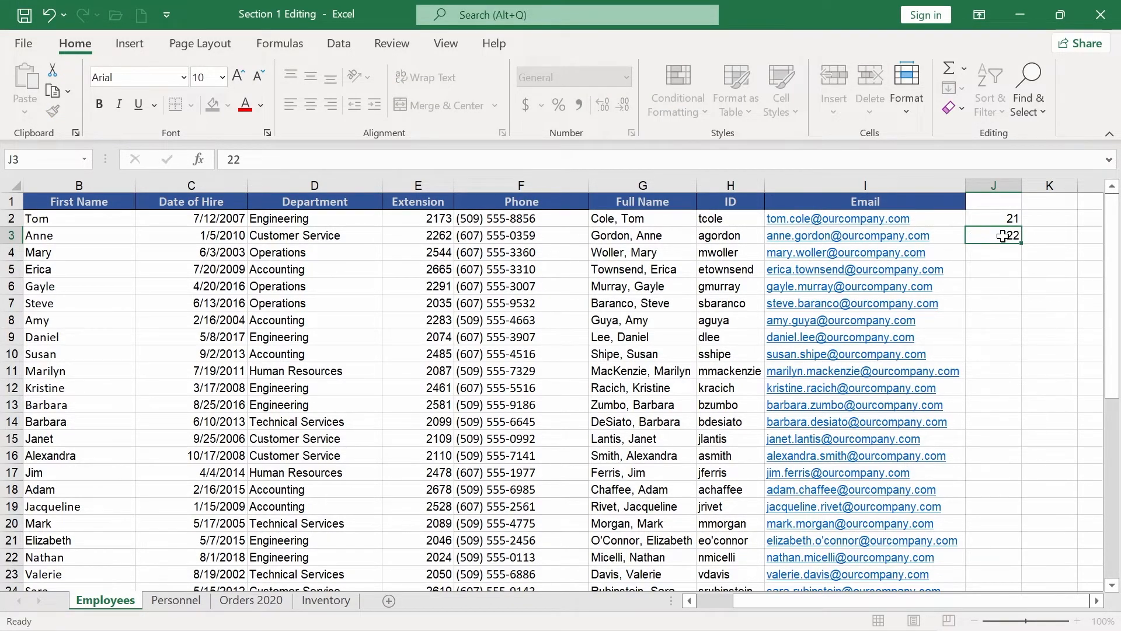
{"action": "key", "text": "Return"}
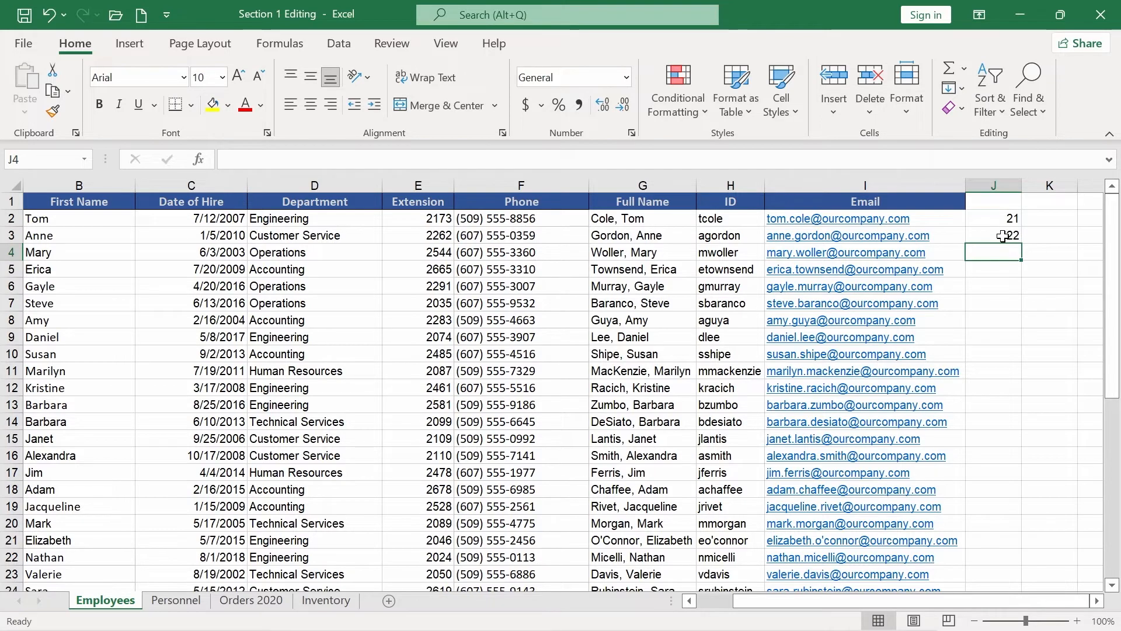
{"action": "type", "text": "2"}
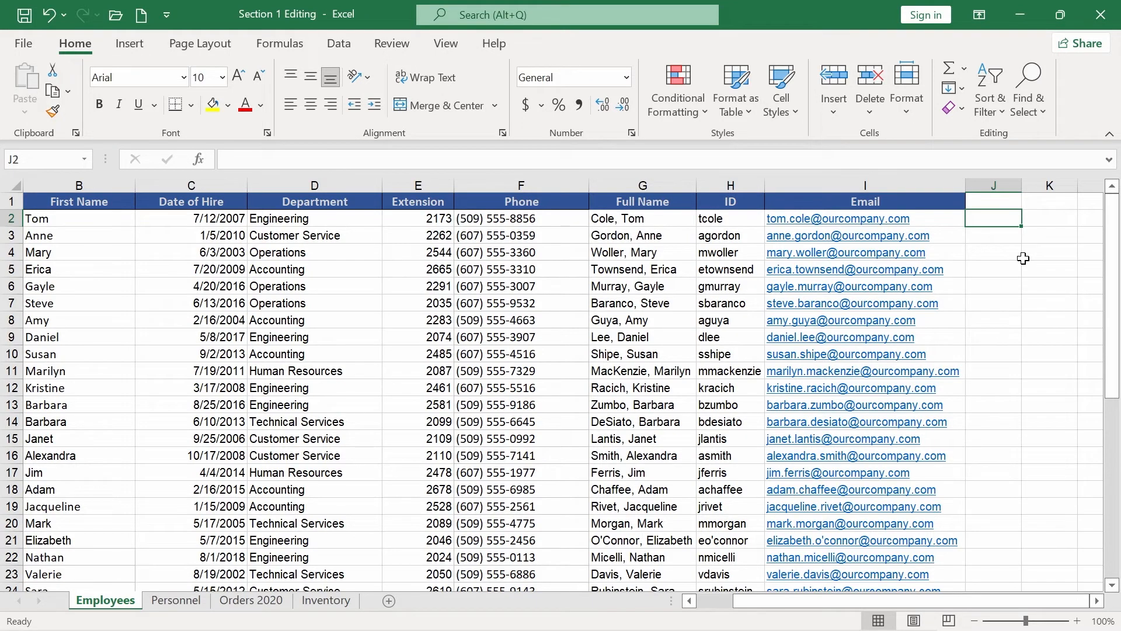
Enter 21 in J2 and Flash Fill the building numbers down column J.
{"action": "type", "text": "21"}
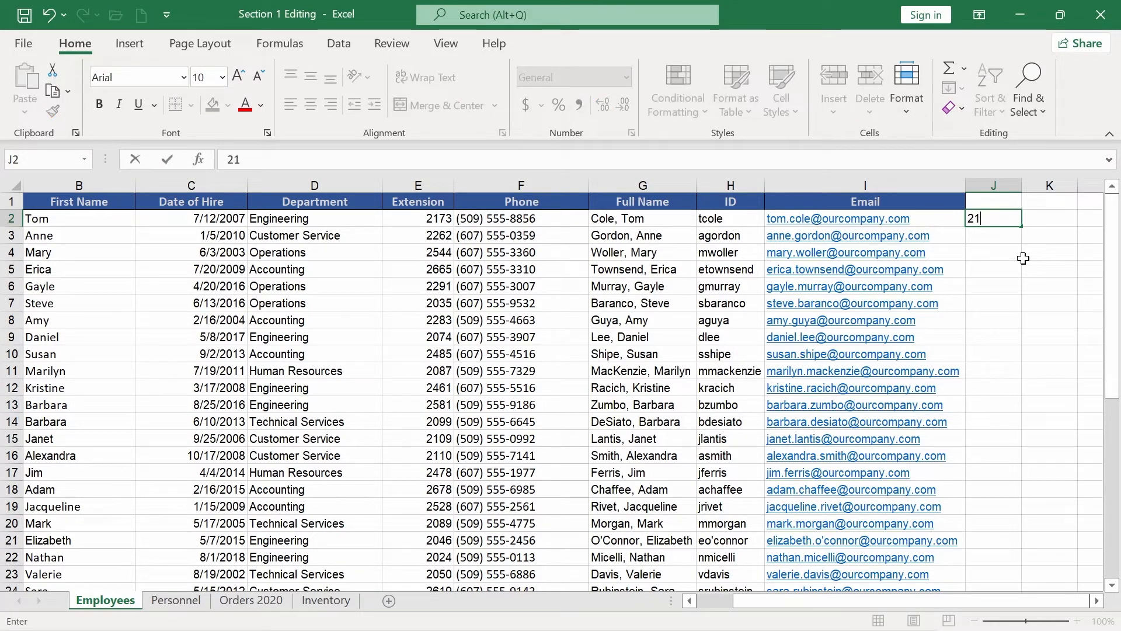
{"action": "key", "text": "Return"}
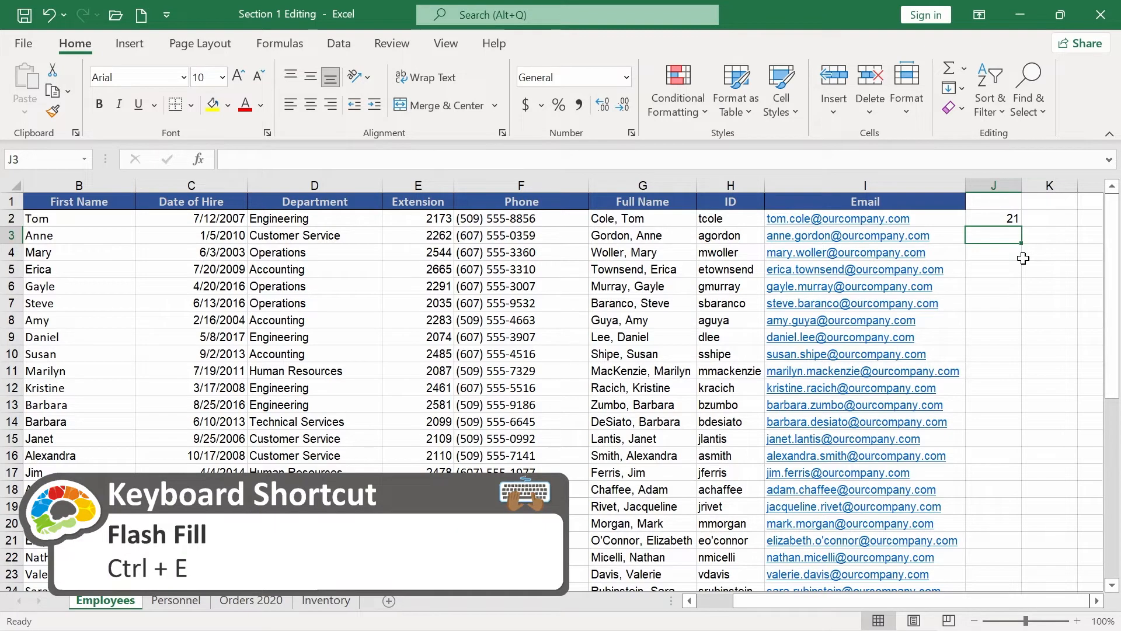
{"action": "key", "text": "ctrl+e"}
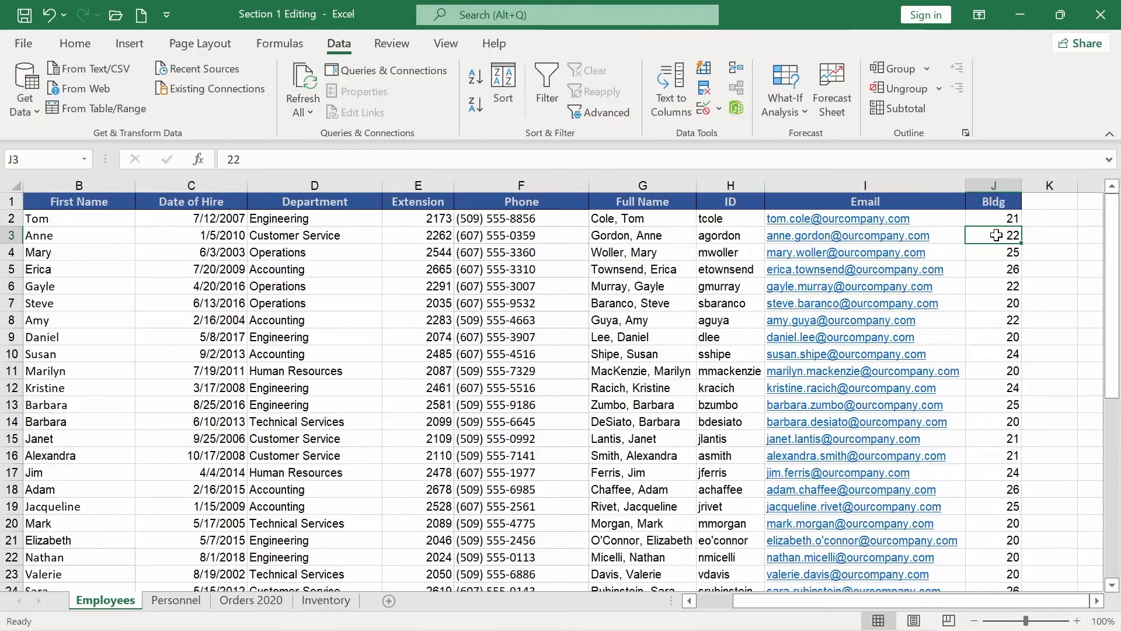
Enter COLE in K2 and Flash Fill uppercase last names down column K.
{"action": "left_click", "coordinate": [1058, 220]}
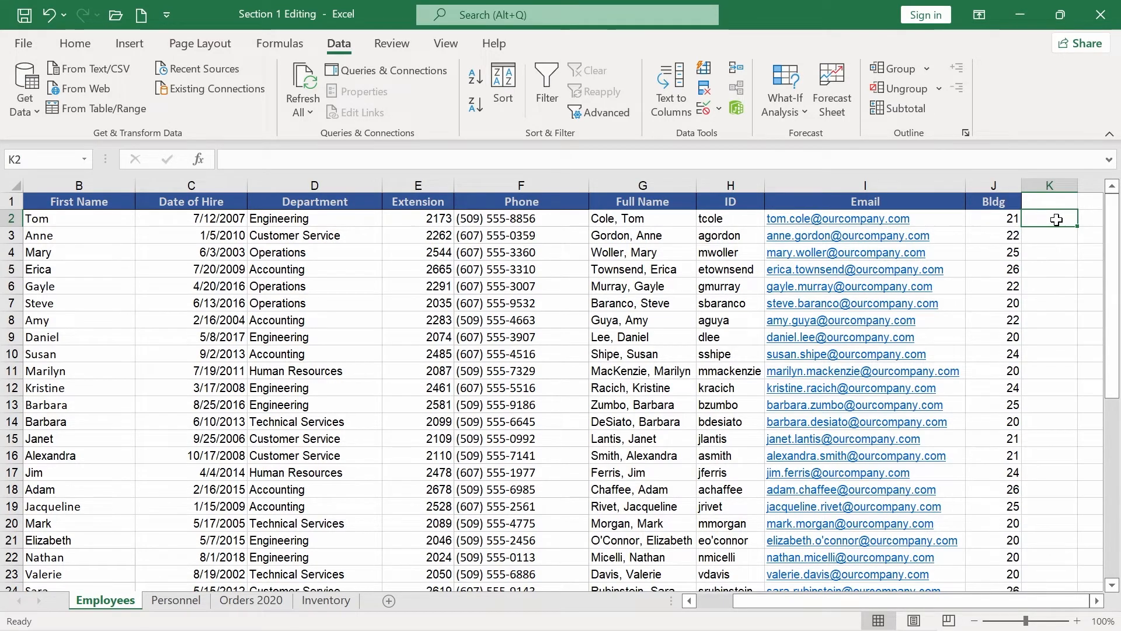
{"action": "type", "text": "COLE"}
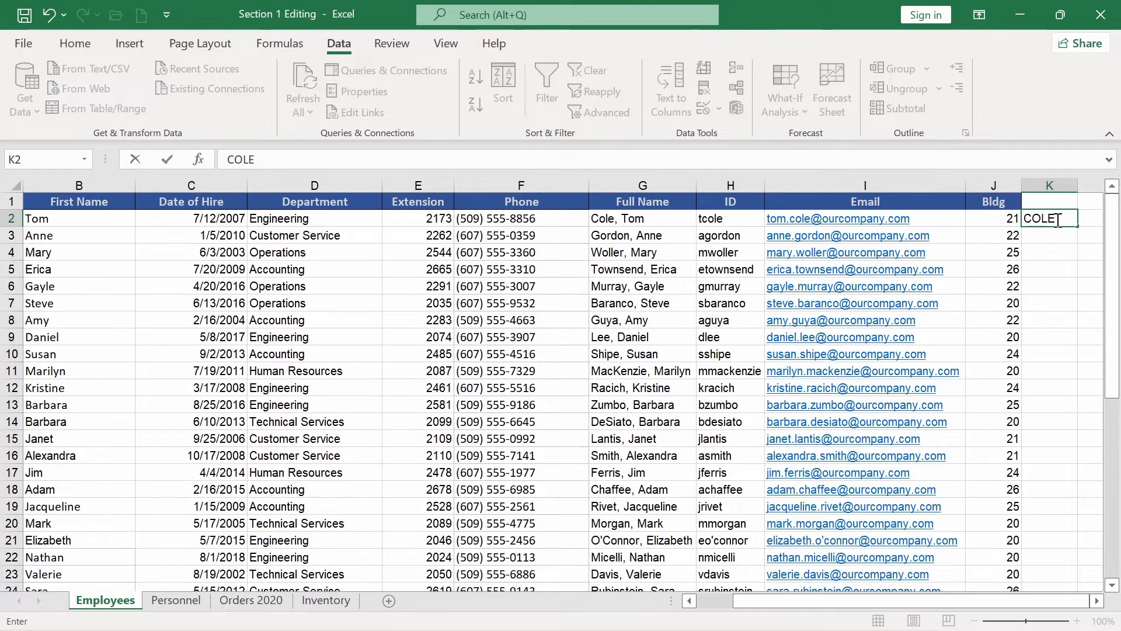
{"action": "key", "text": "Return"}
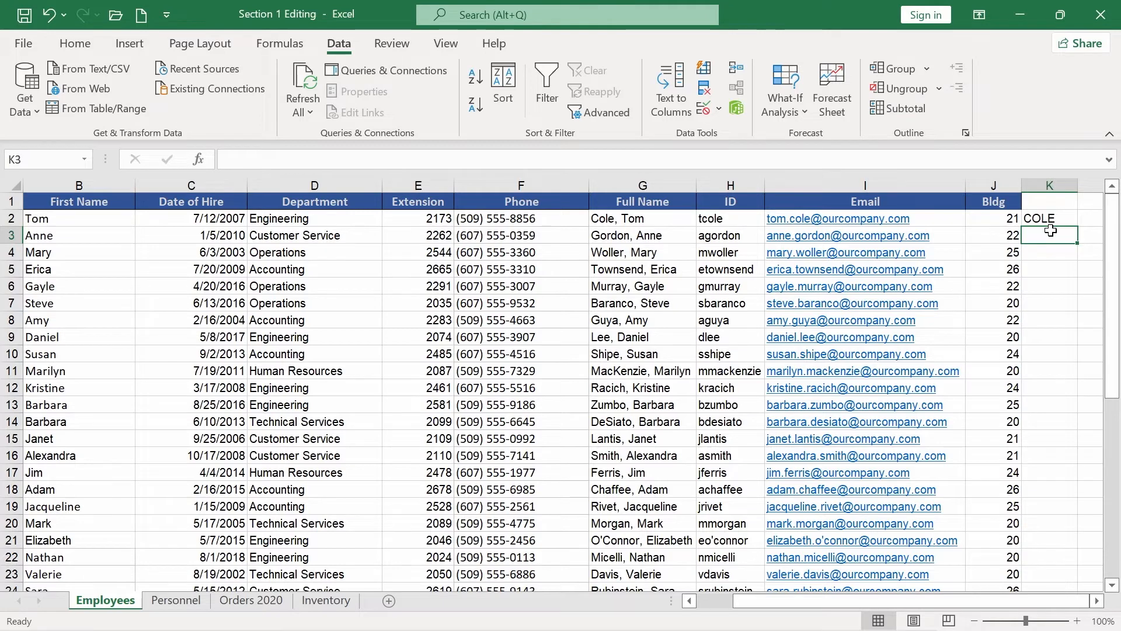
{"action": "key", "text": "ctrl+e"}
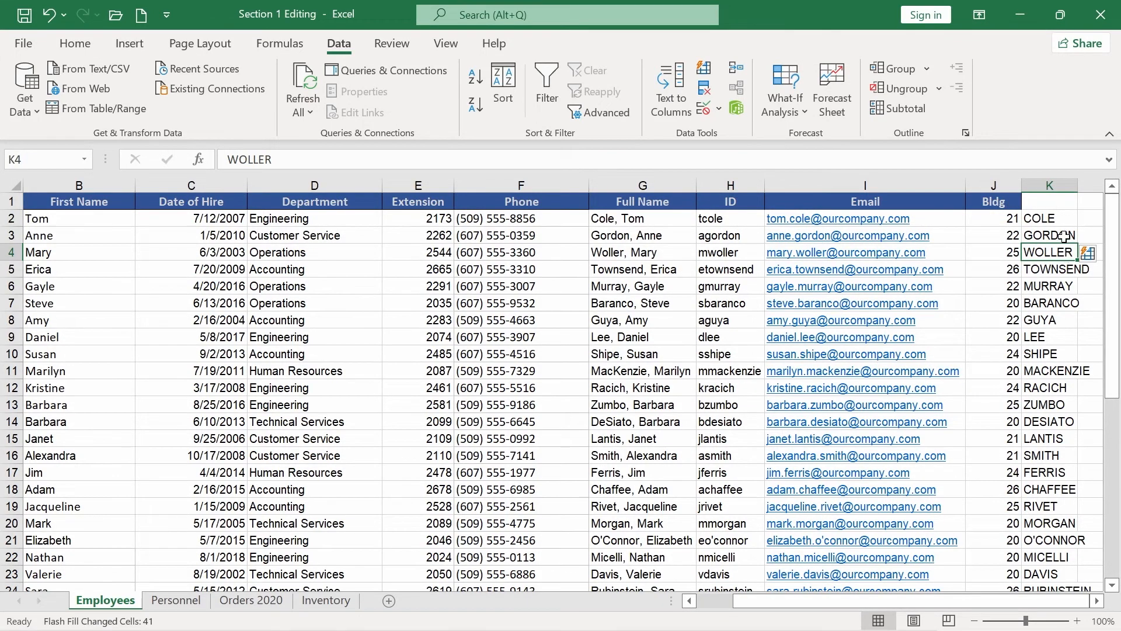
{"action": "left_click", "coordinate": [1045, 184]}
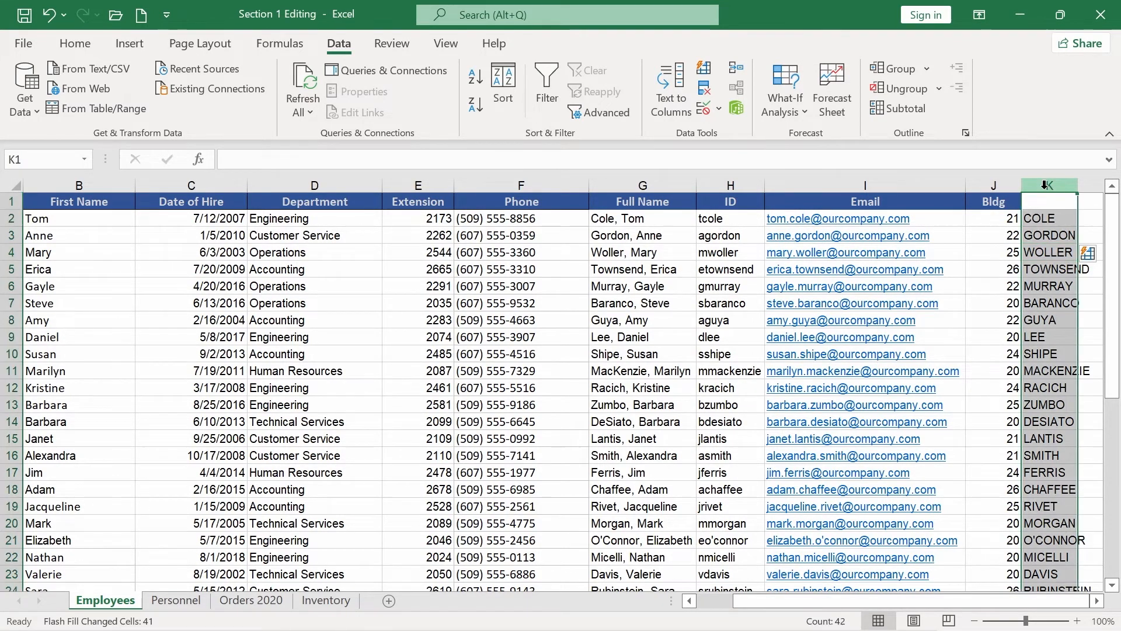
Clear column K and re-enter COLE in K2.
{"action": "key", "text": "Delete"}
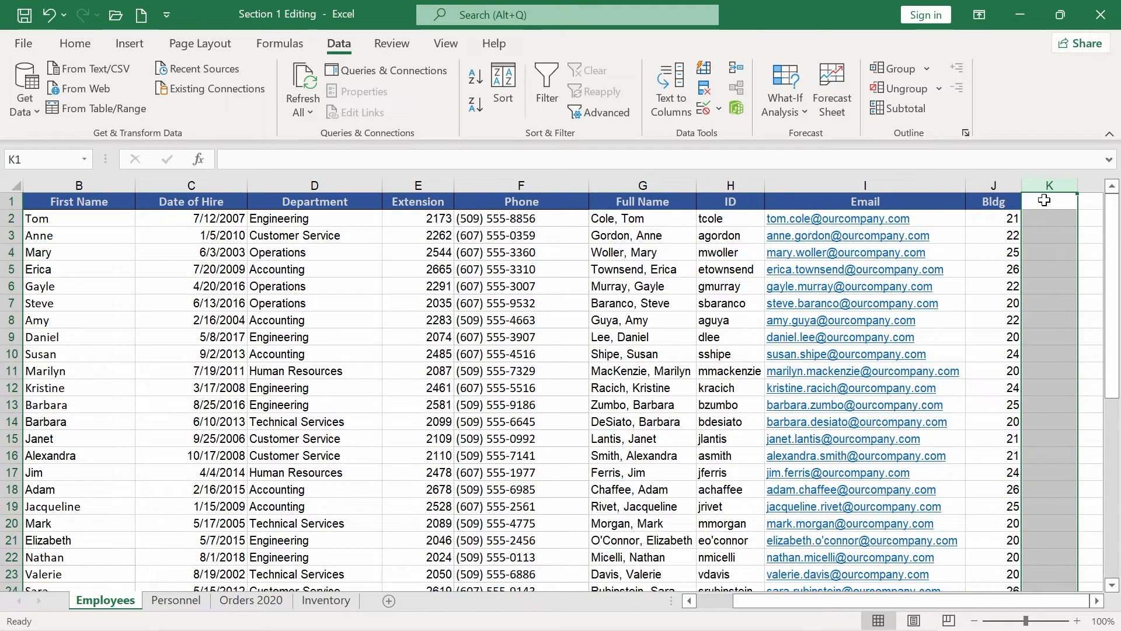
{"action": "left_click", "coordinate": [1044, 216]}
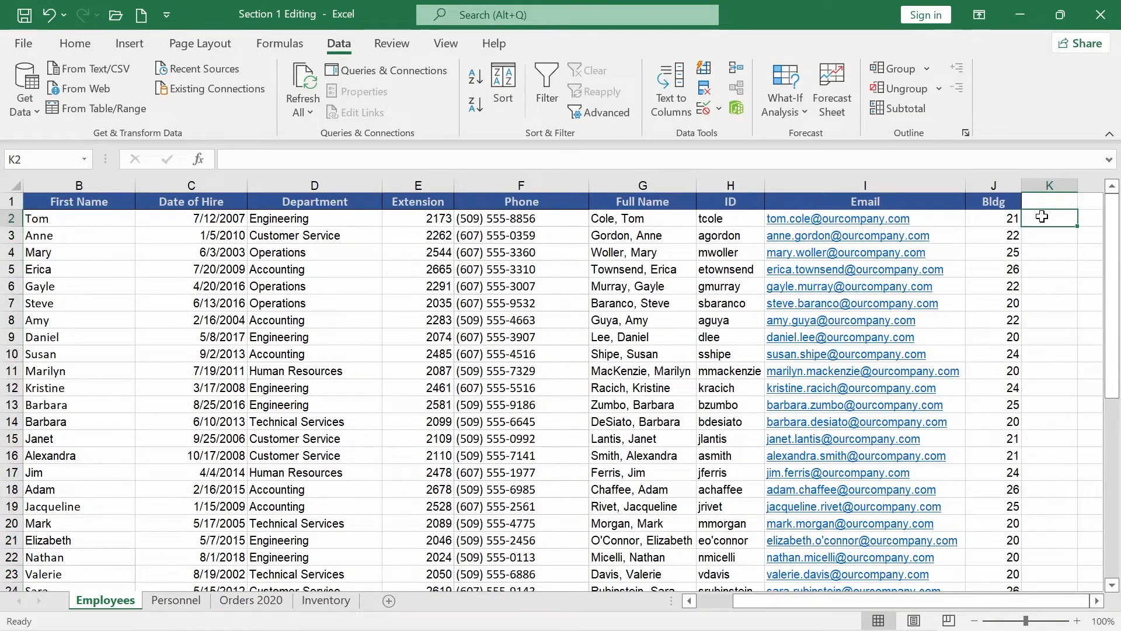
{"action": "type", "text": "COLE"}
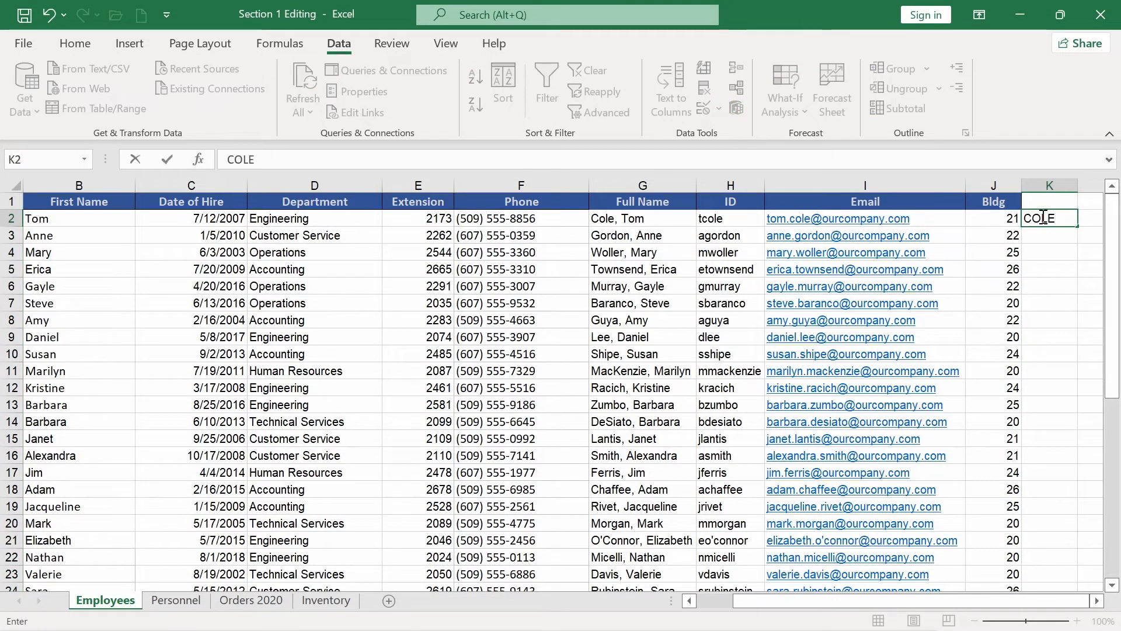
{"action": "key", "text": "Return"}
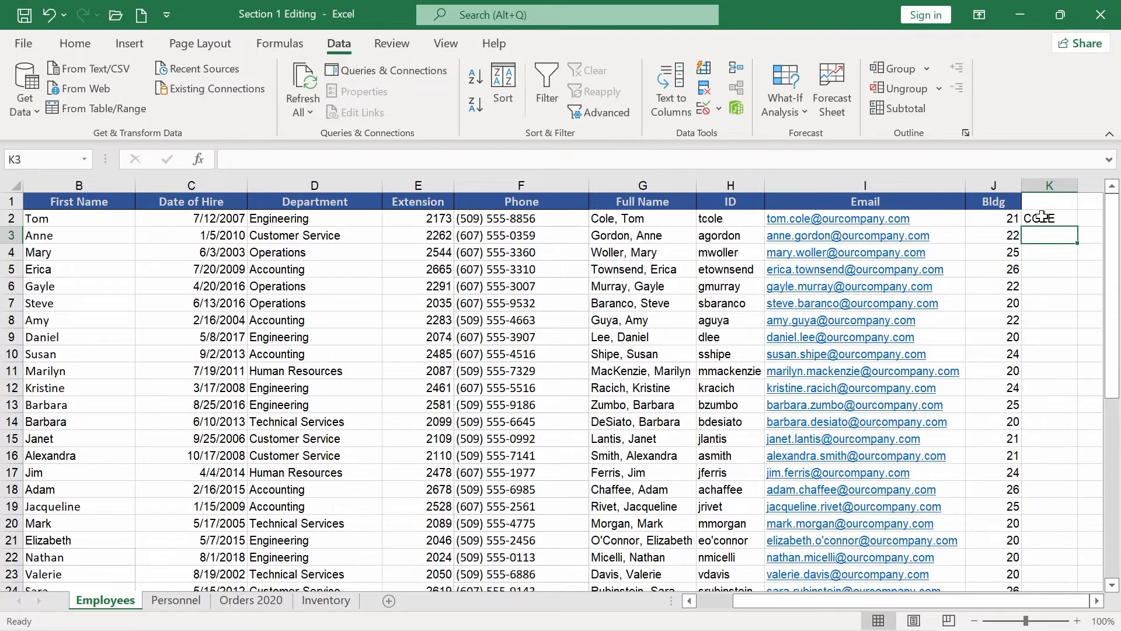
Copy COLE down column K and convert the copies to uppercase last names via Flash Fill.
{"action": "left_click", "coordinate": [1066, 222]}
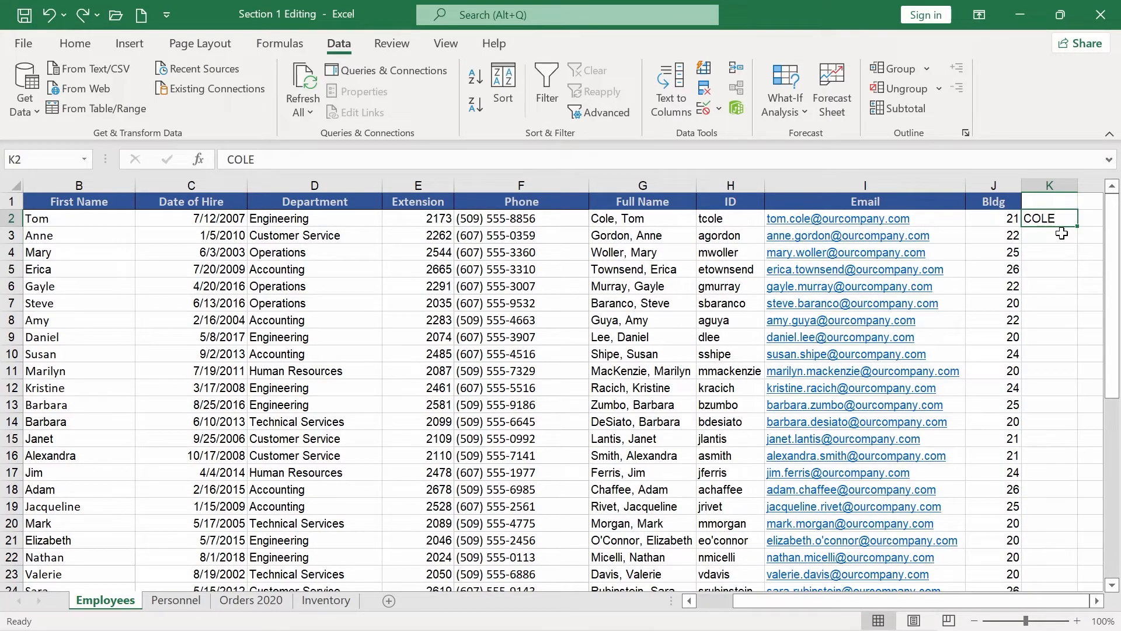
{"action": "left_click_drag", "start_coordinate": [1078, 227], "coordinate": [1077, 227]}
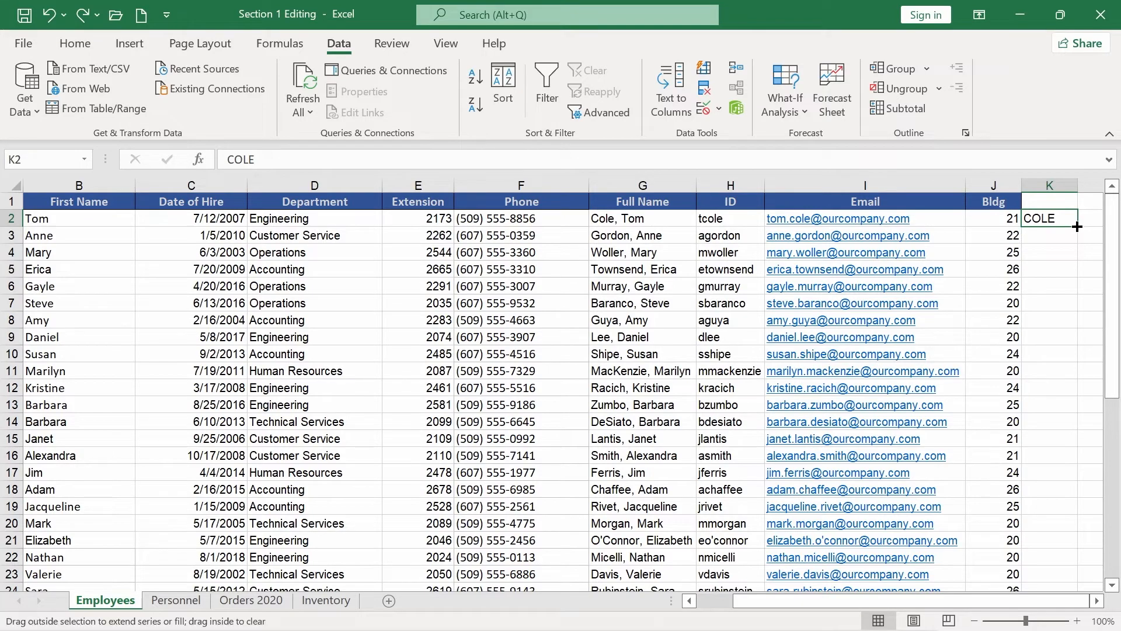
{"action": "double_click", "coordinate": [1078, 227]}
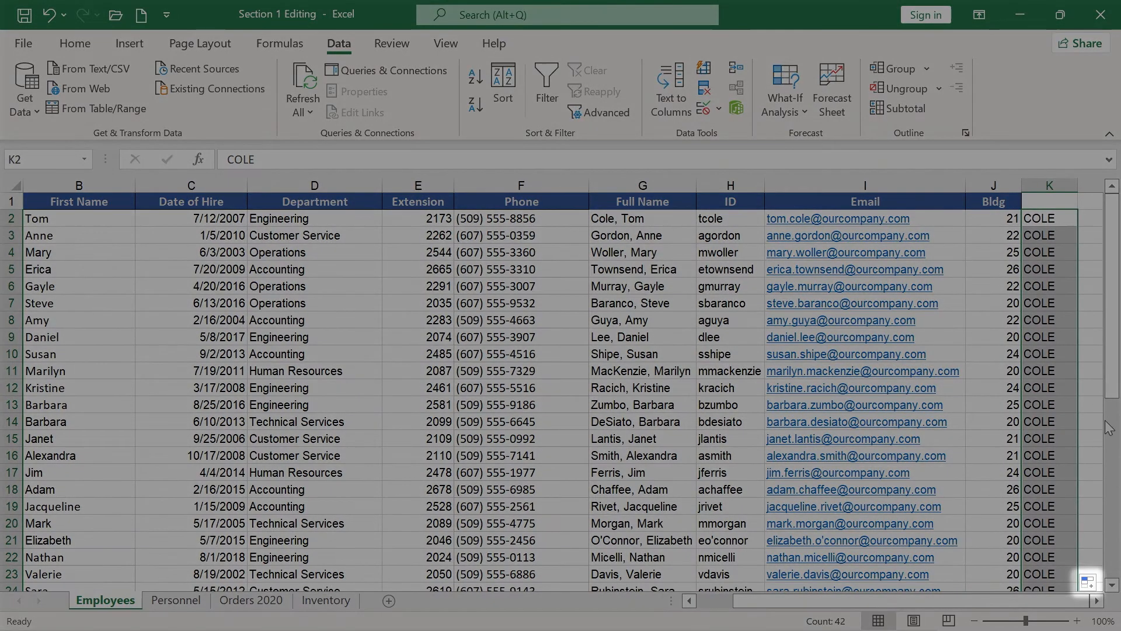
{"action": "left_click", "coordinate": [1089, 583]}
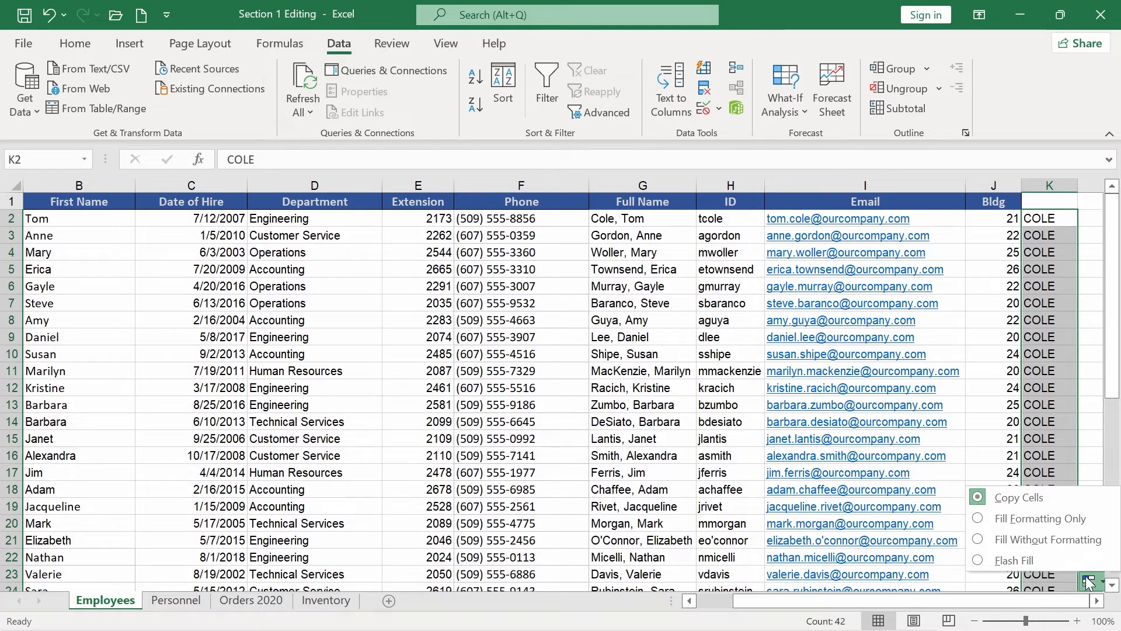
{"action": "left_click", "coordinate": [1069, 563]}
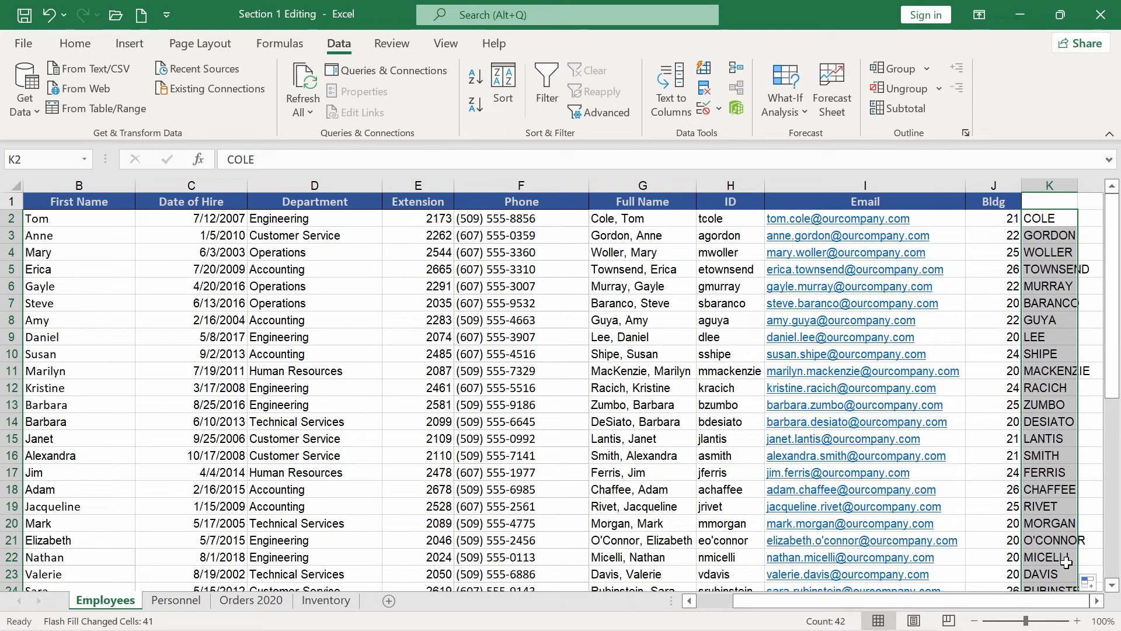